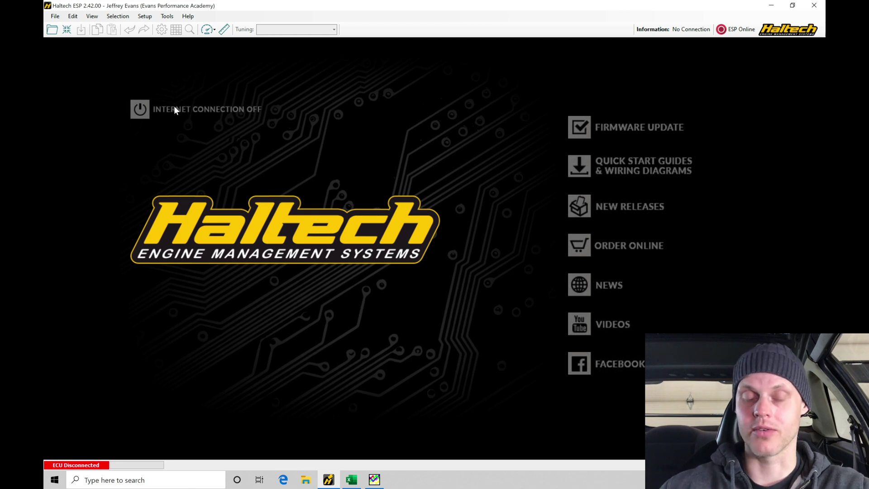
Connect Haltech ESP to the Elite 2500 ECU.
left_click(67, 29)
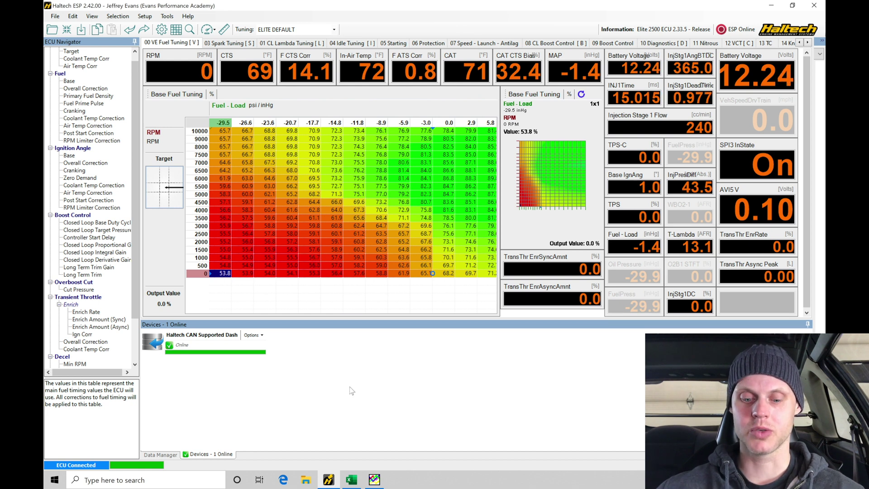
Switch to the K series Harness workbook in Excel.
left_click(352, 479)
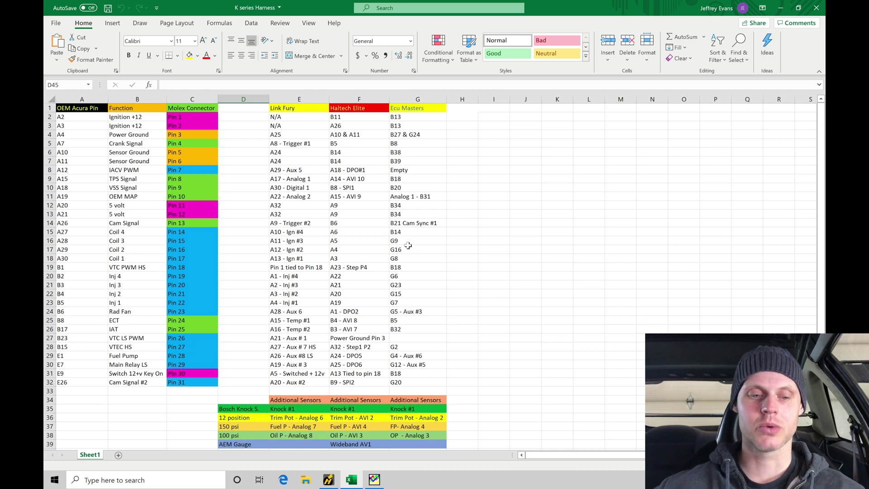
Highlight the OEM Acura Pin, Function, Molex pin and Haltech Elite pin columns, cancelling an accidental move.
left_click_drag(92, 119, 92, 387)
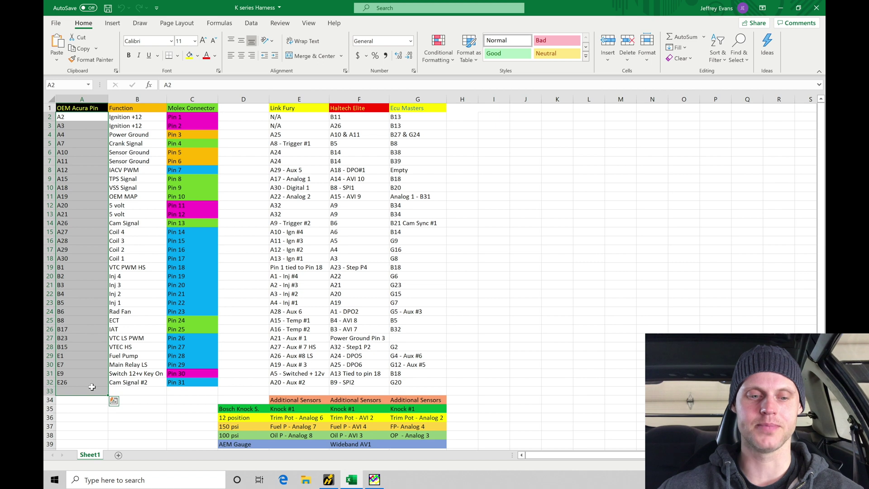
left_click_drag(149, 118, 141, 382)
left_click_drag(210, 117, 193, 382)
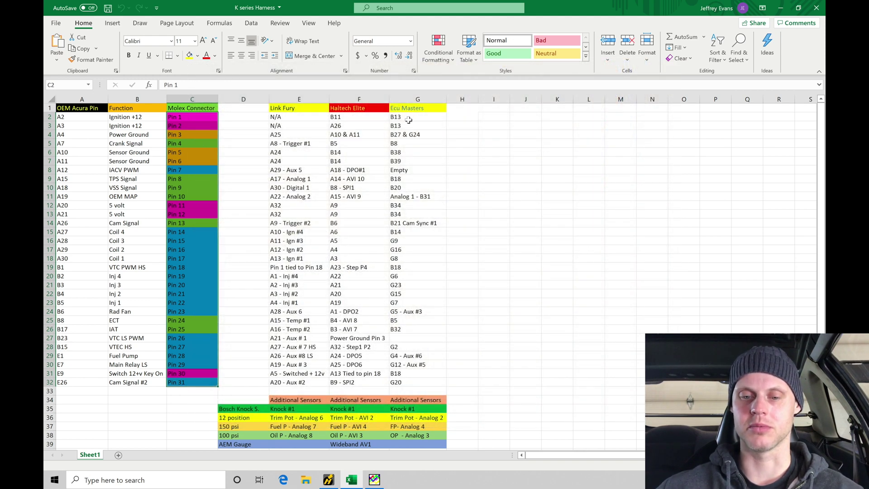
left_click_drag(350, 119, 349, 224)
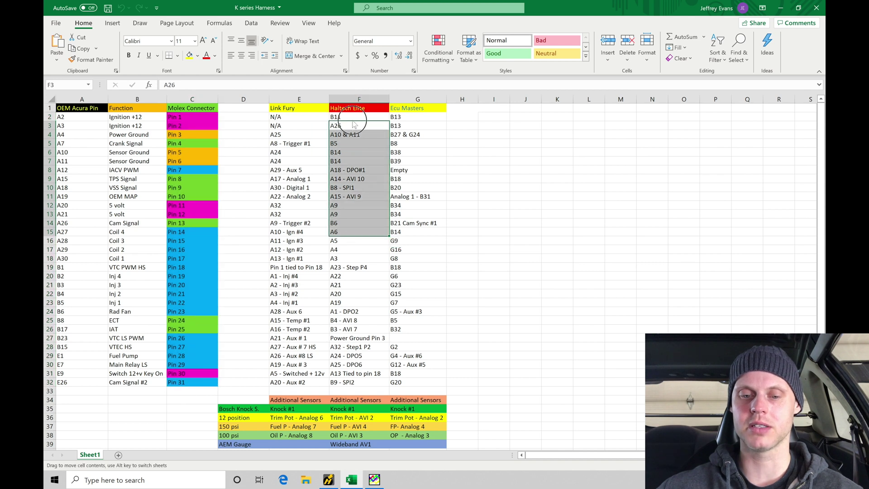
left_click_drag(351, 116, 350, 251)
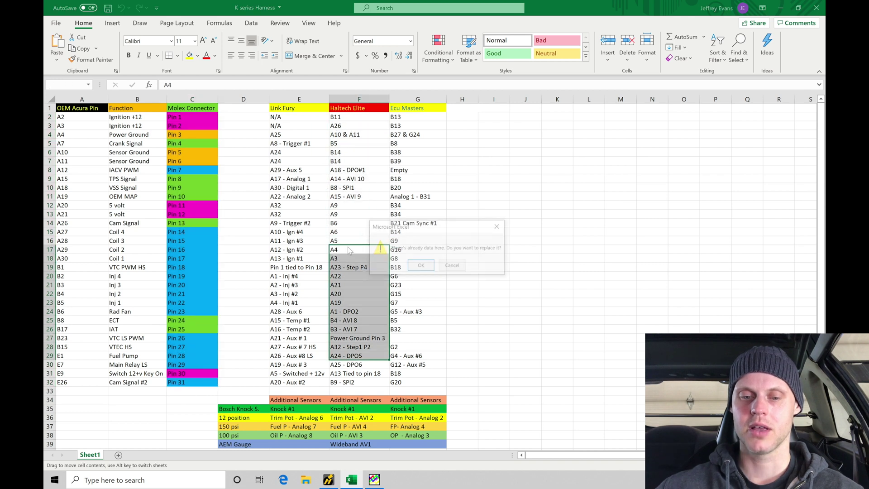
left_click(453, 266)
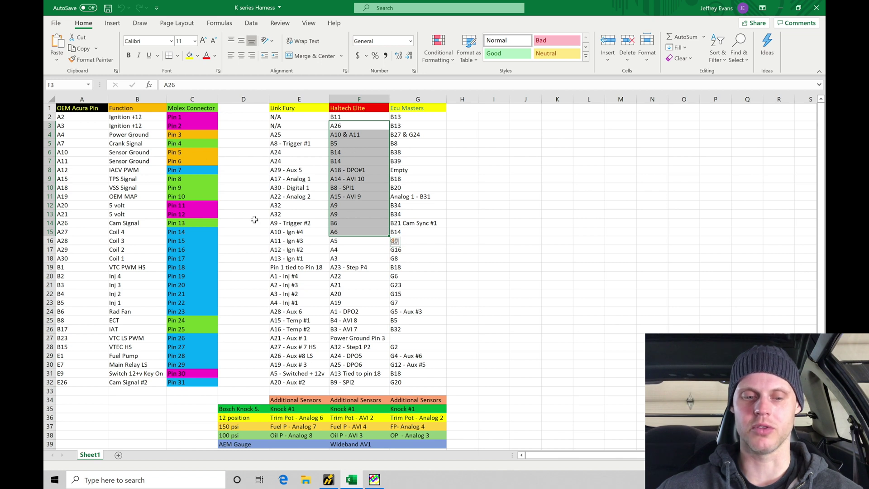
Trace the IACV PWM row from Acura pin A12 to Haltech pin A18 - DPO#1.
left_click(354, 183)
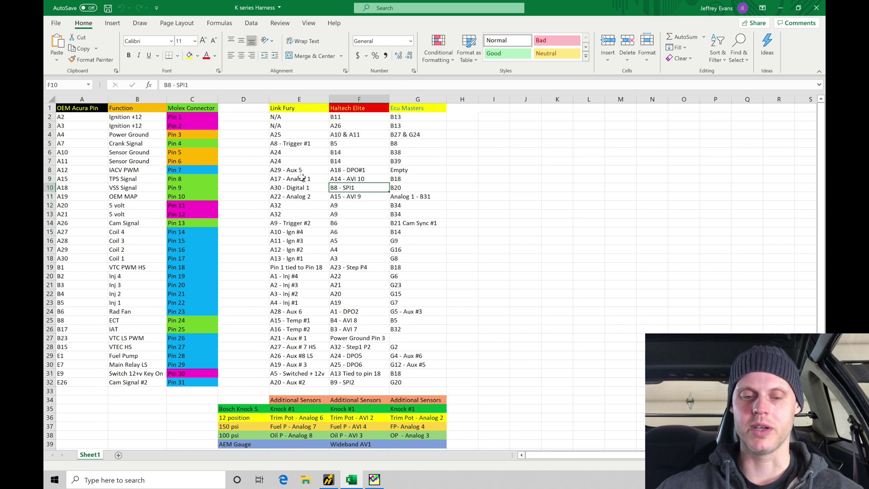
left_click(128, 171)
left_click(72, 172)
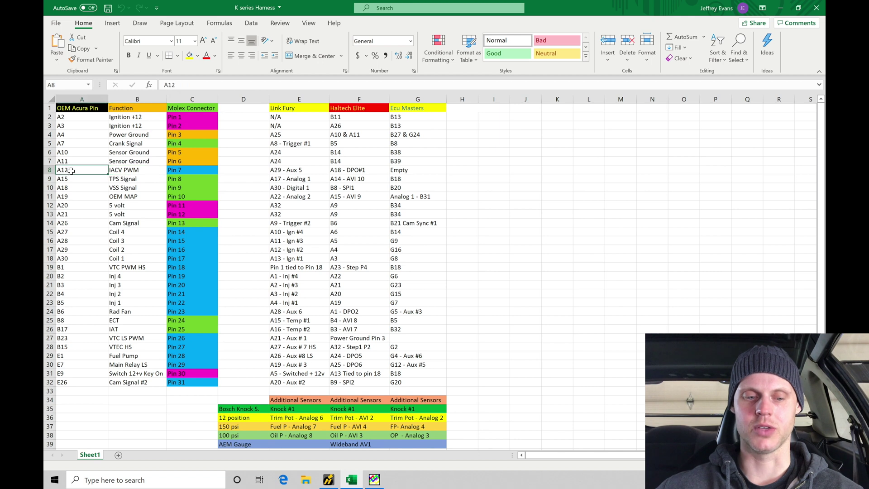
left_click(131, 171)
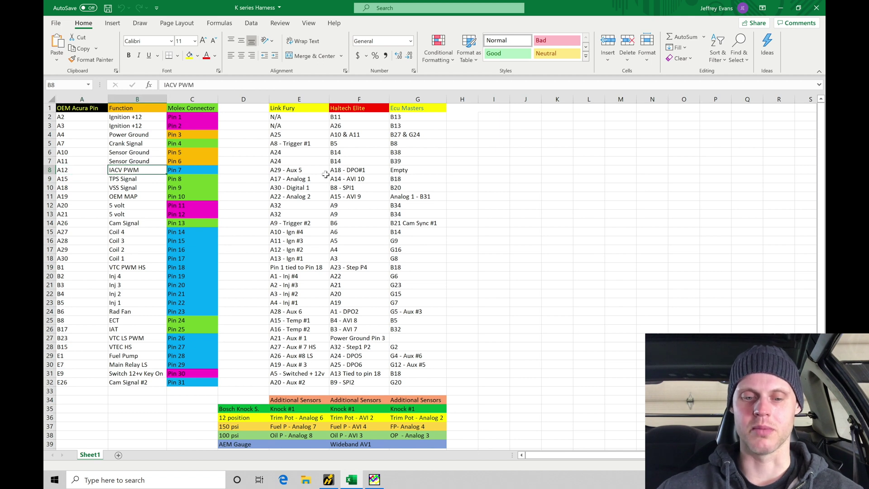
left_click(355, 171)
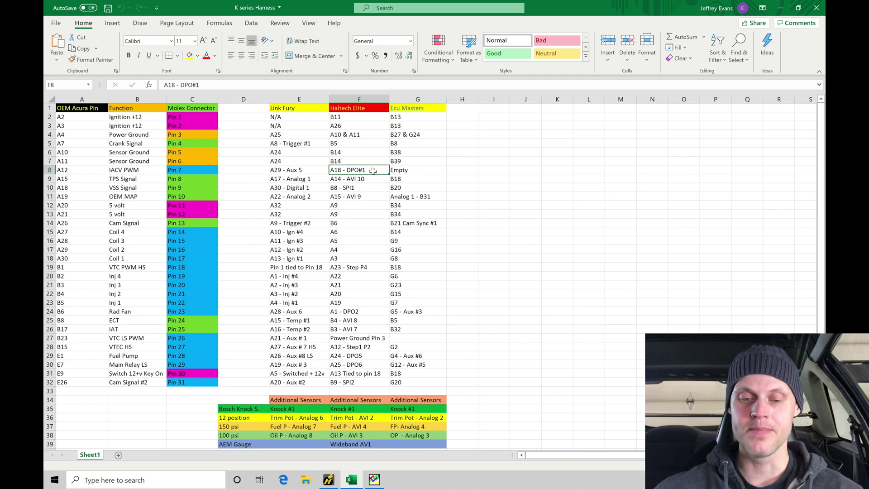
scroll(393, 384, "down", 6)
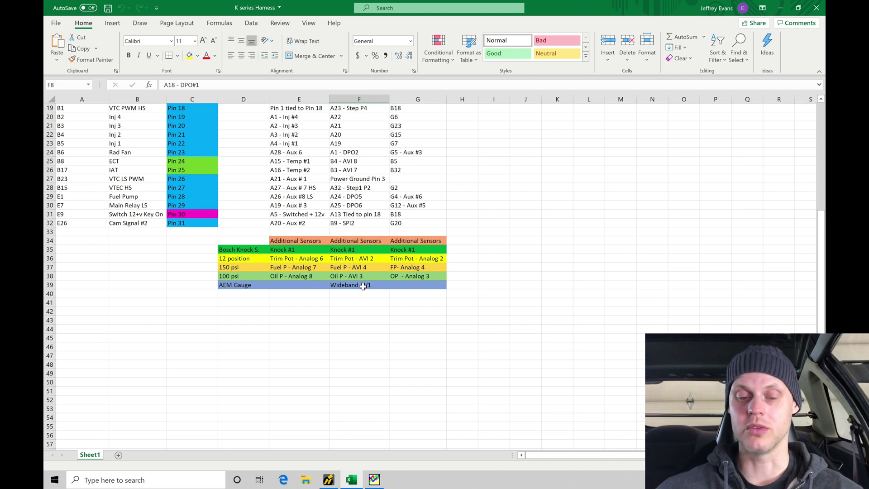
scroll(363, 286, "up", 6)
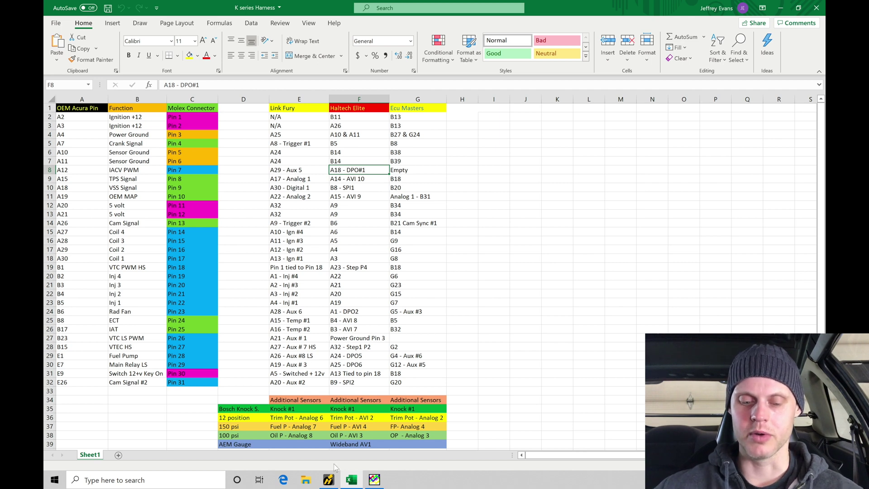
left_click(329, 479)
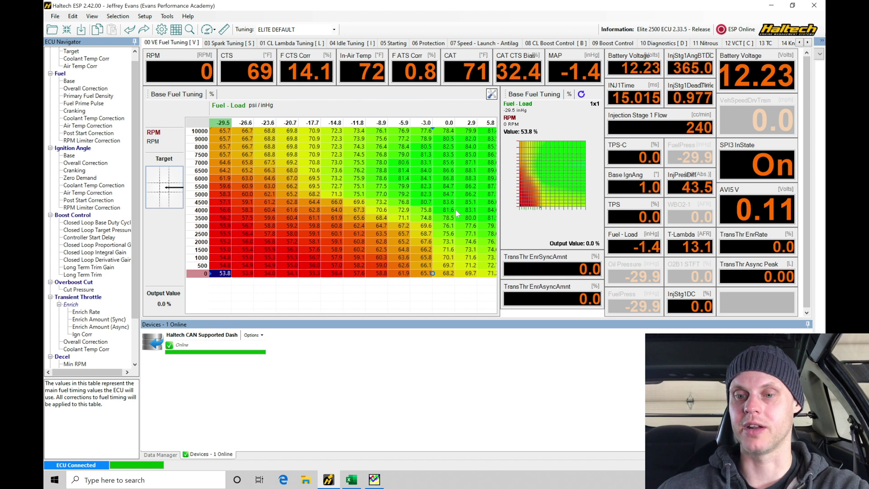
Tilt the Base Fuel Tuning map to view its 3D surface.
left_click_drag(548, 181, 567, 145)
Open Main Setup to view the 5000 cc, 8-cylinder engine settings and firing order 1-8-4-3-6-5-7-2.
left_click(347, 179)
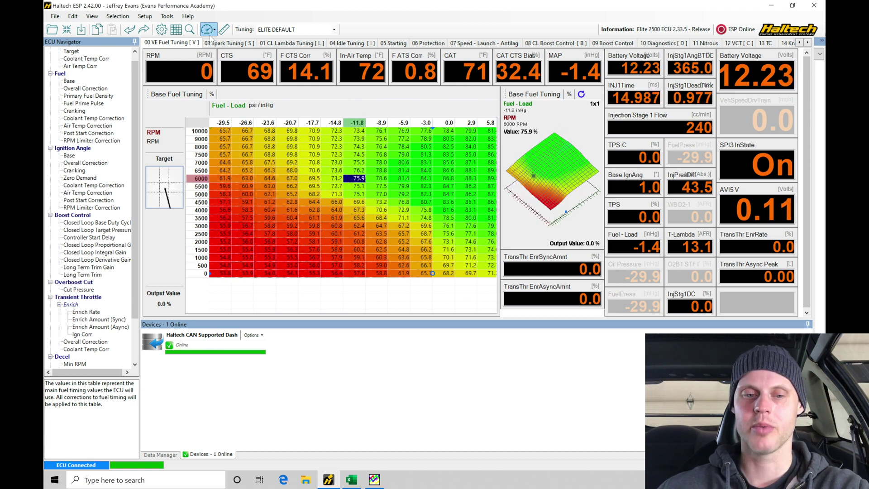
left_click(144, 15)
left_click(168, 28)
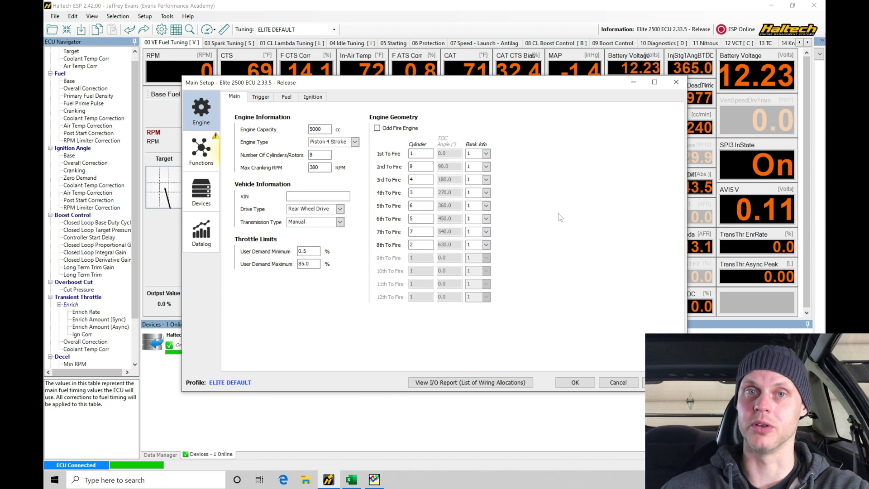
Close Main Setup and start a File > Import Map.
left_click(621, 383)
left_click(292, 178)
left_click(55, 16)
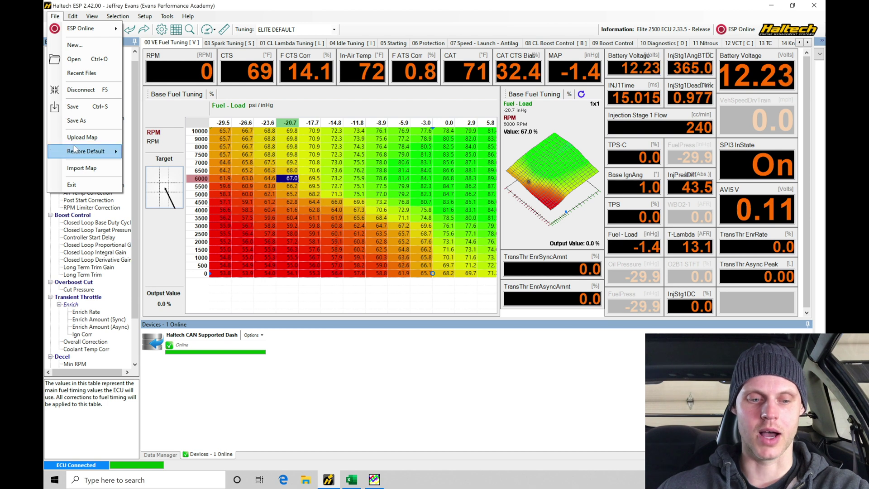
left_click(78, 168)
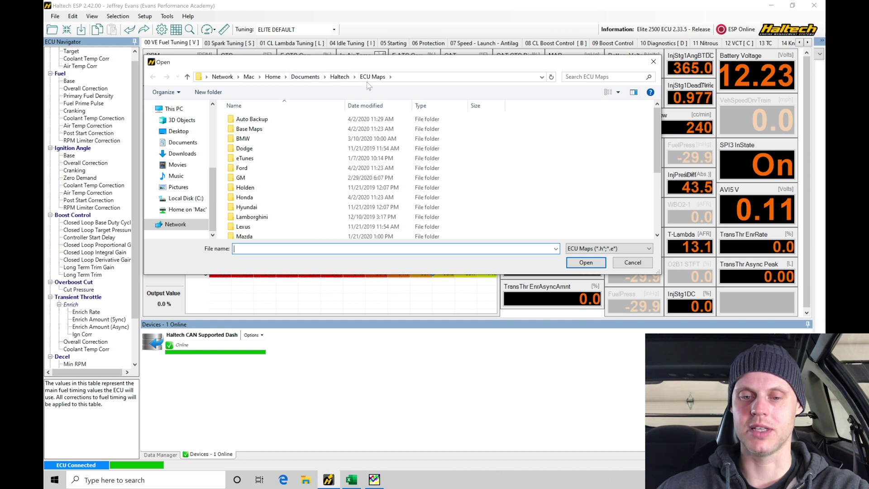
Browse to ECU Maps > Honda > Integra and open the third Integra DC5 K20 map.
left_click(187, 77)
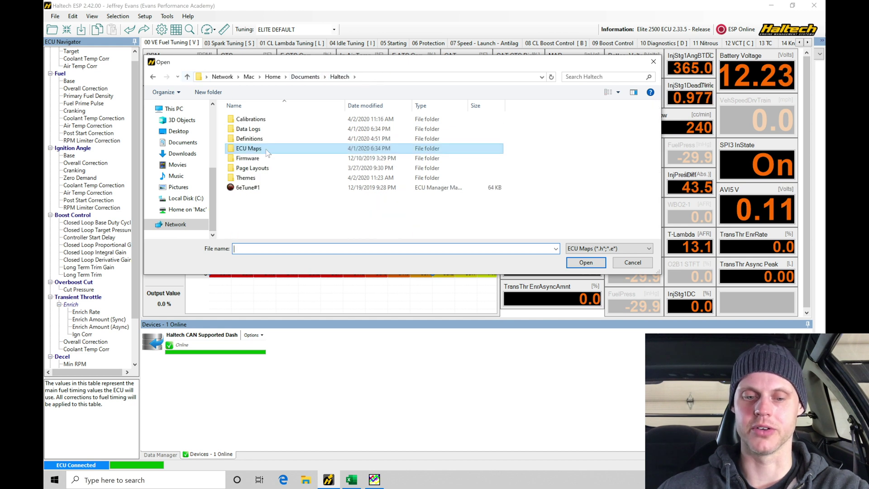
double_click(251, 150)
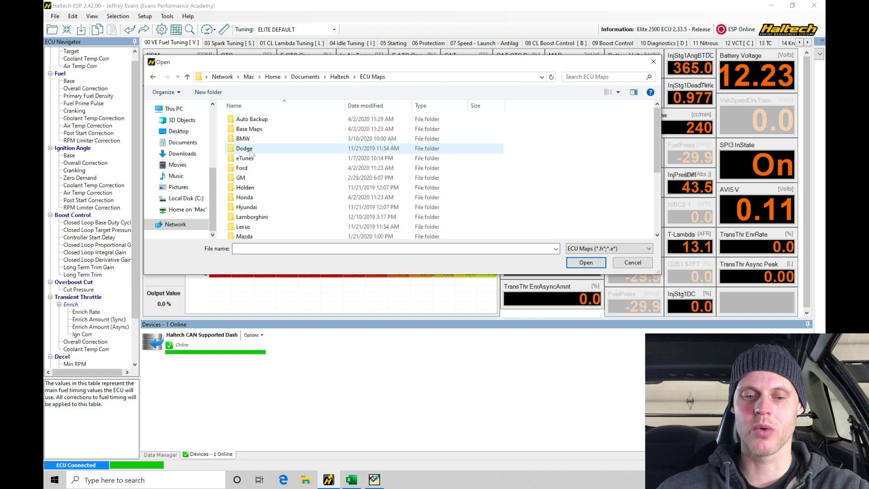
left_click(261, 198)
double_click(261, 198)
double_click(254, 161)
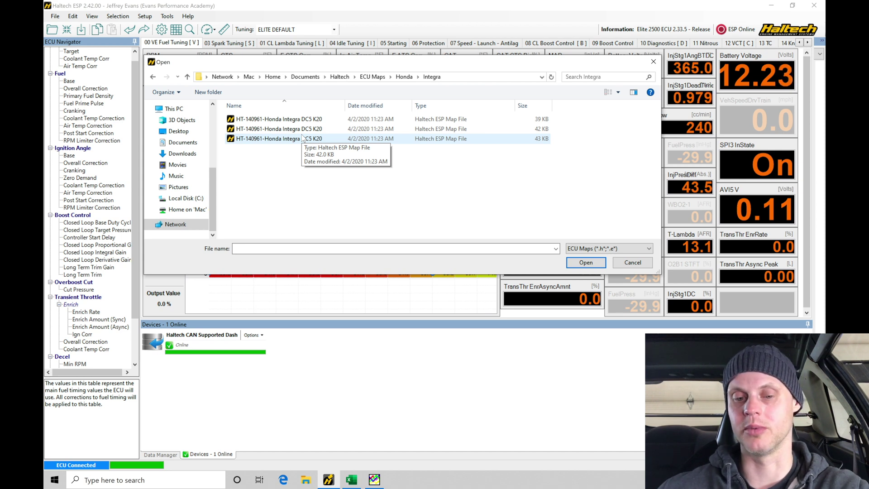
left_click(303, 139)
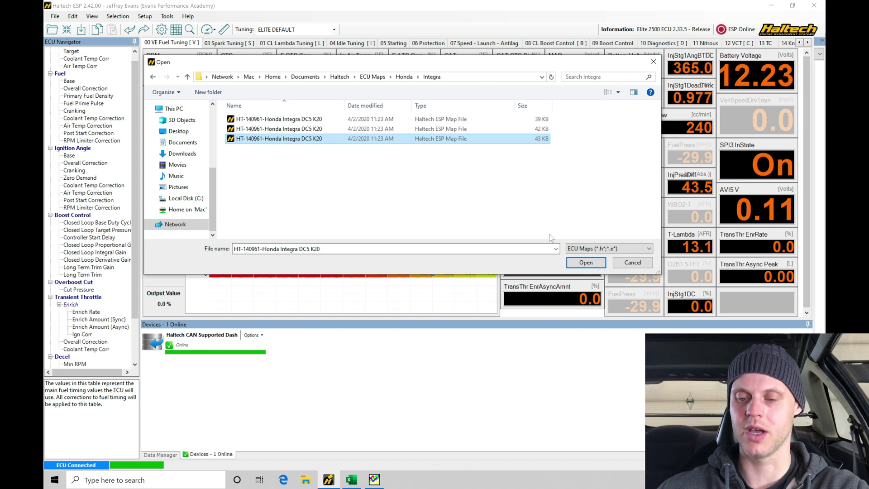
left_click(586, 263)
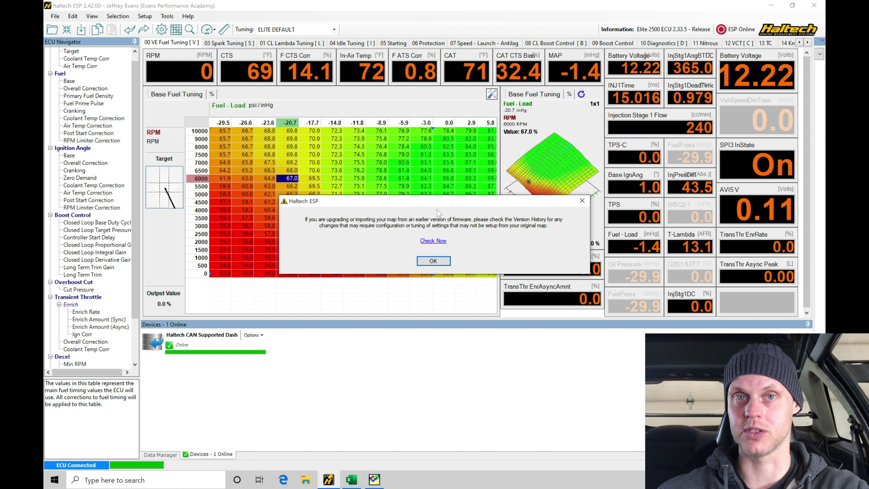
Acknowledge the firmware version warning to continue the import.
left_click(433, 260)
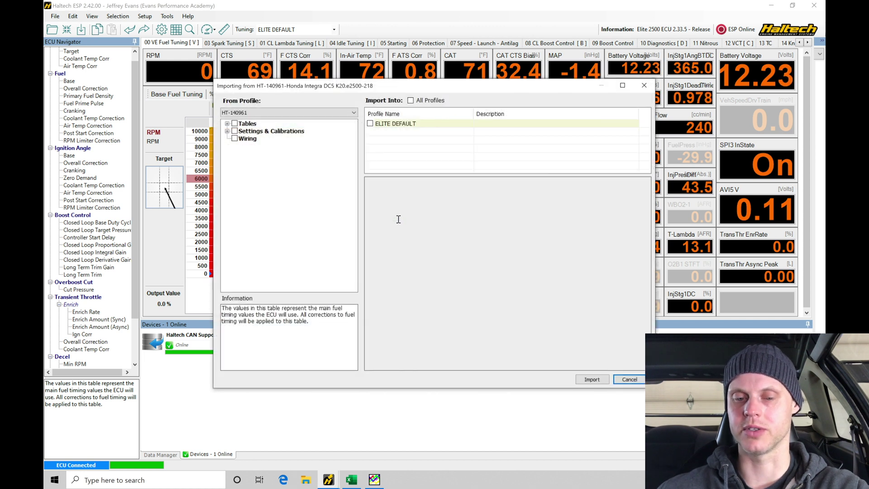
Under Settings & Calibrations > Engine, tick Trigger Configuration and Trigger Signal for import.
left_click(227, 124)
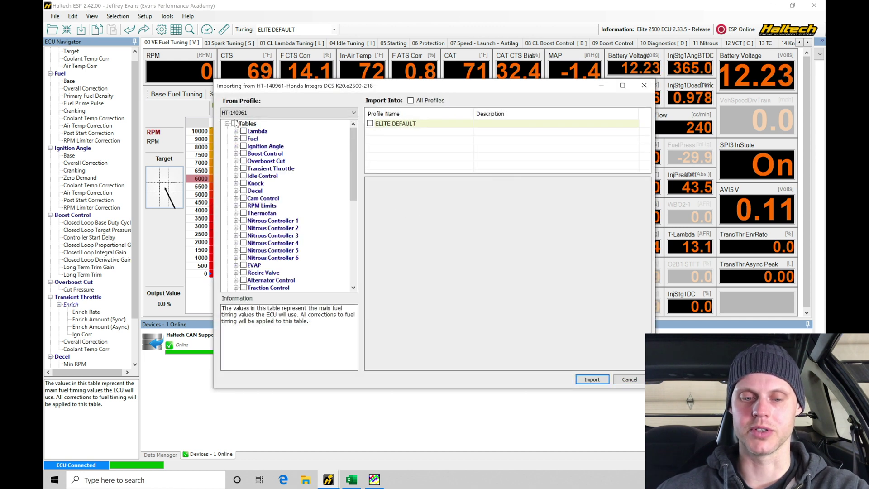
left_click(228, 123)
left_click(227, 131)
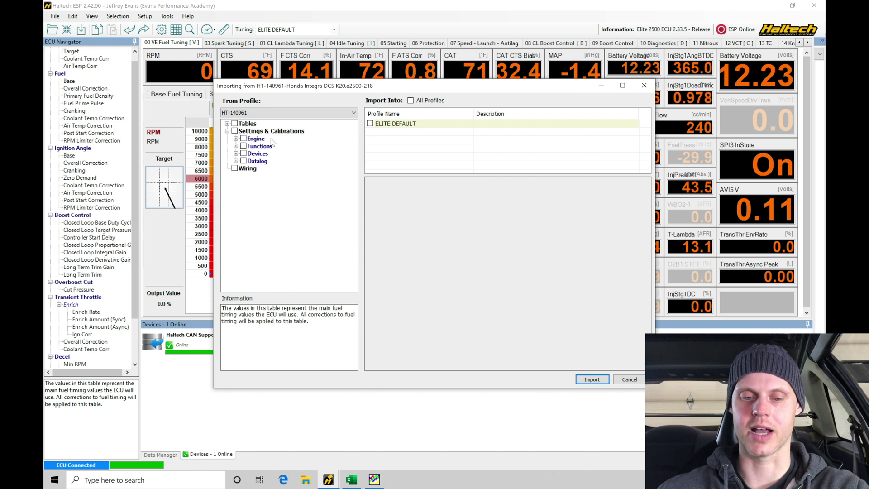
left_click(236, 139)
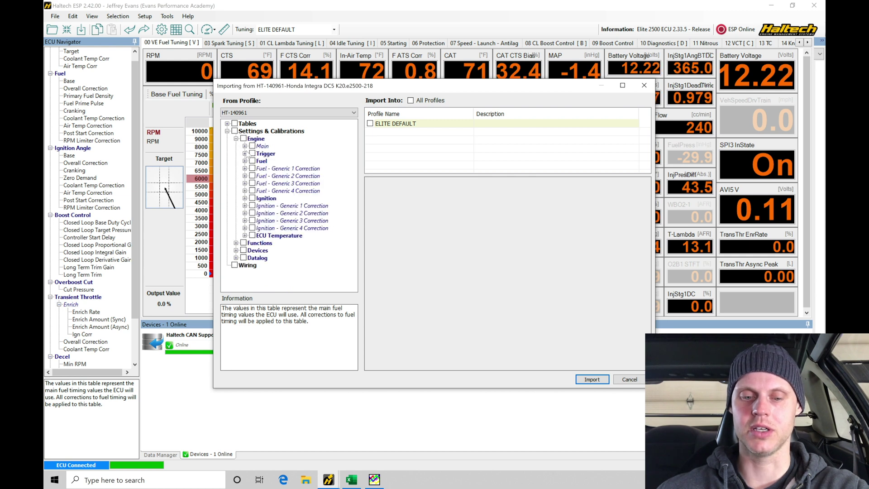
left_click(245, 154)
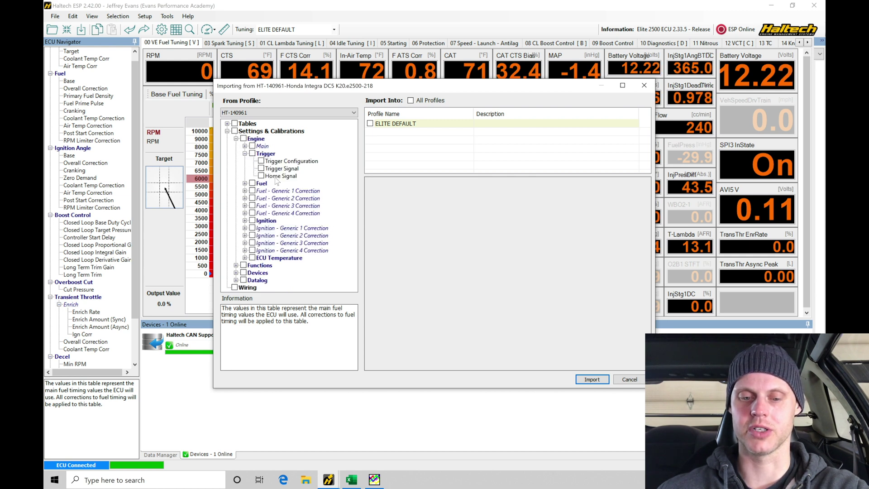
left_click(261, 161)
left_click(261, 168)
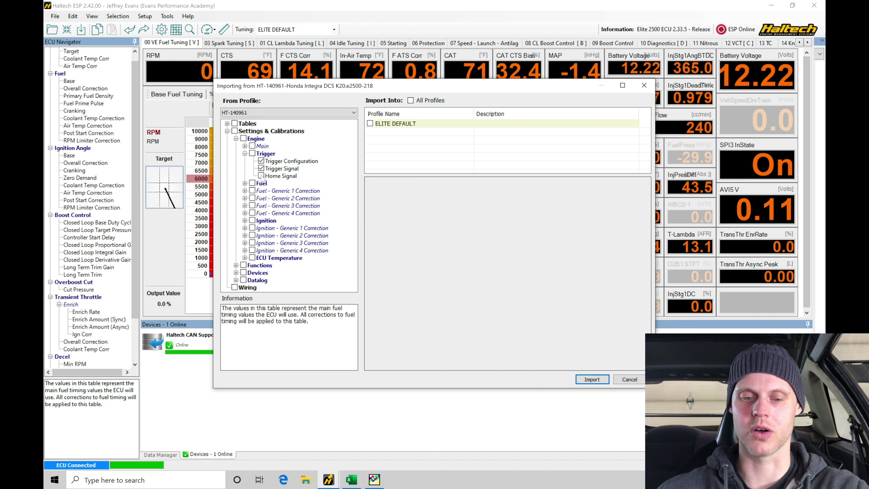
Tick Engine Information and Vehicle Information, then include all engine Main and Trigger settings.
left_click(245, 146)
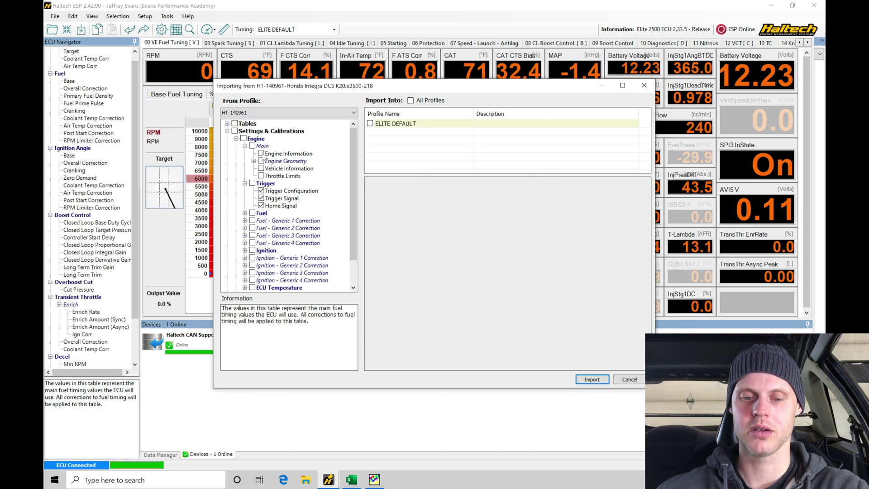
left_click(261, 153)
left_click(254, 161)
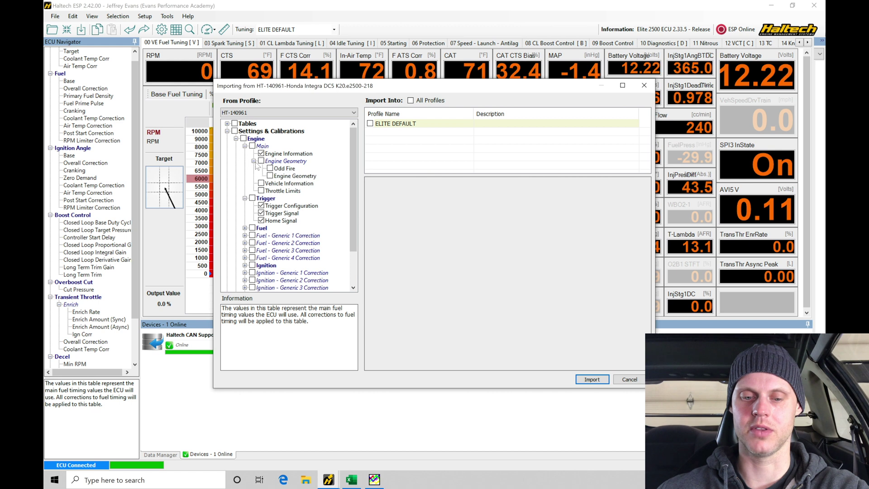
left_click(254, 161)
left_click(261, 169)
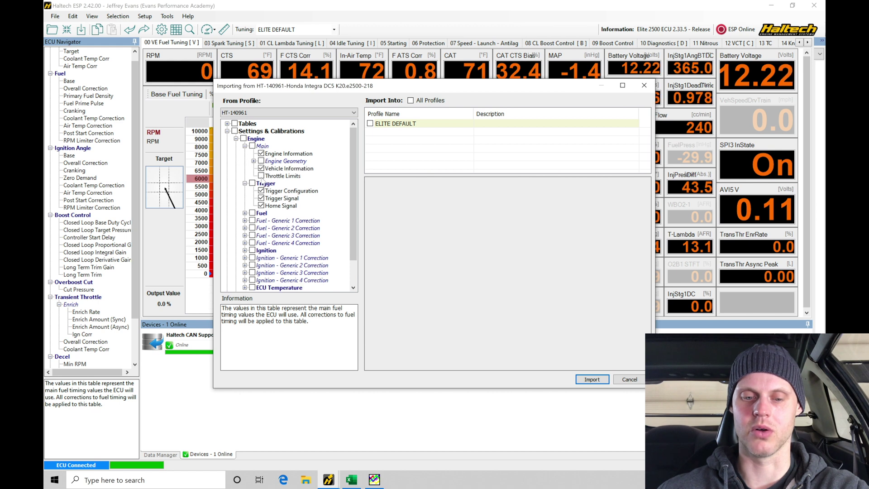
left_click(252, 146)
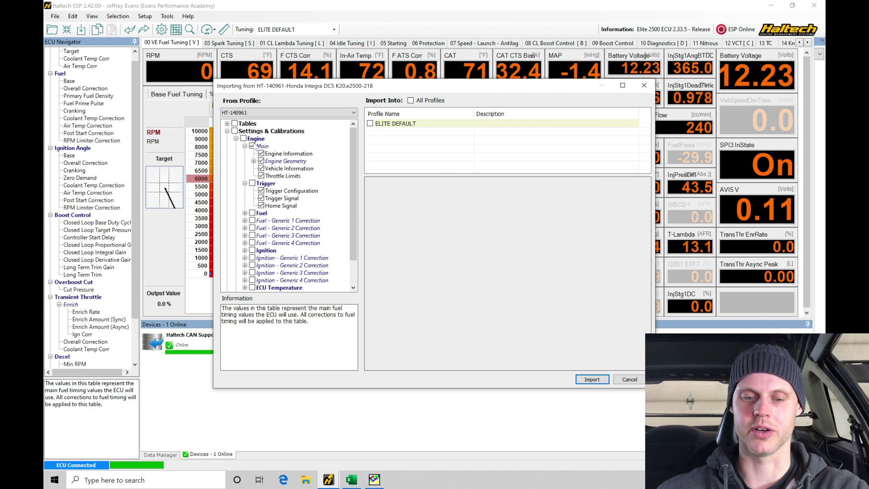
left_click(252, 183)
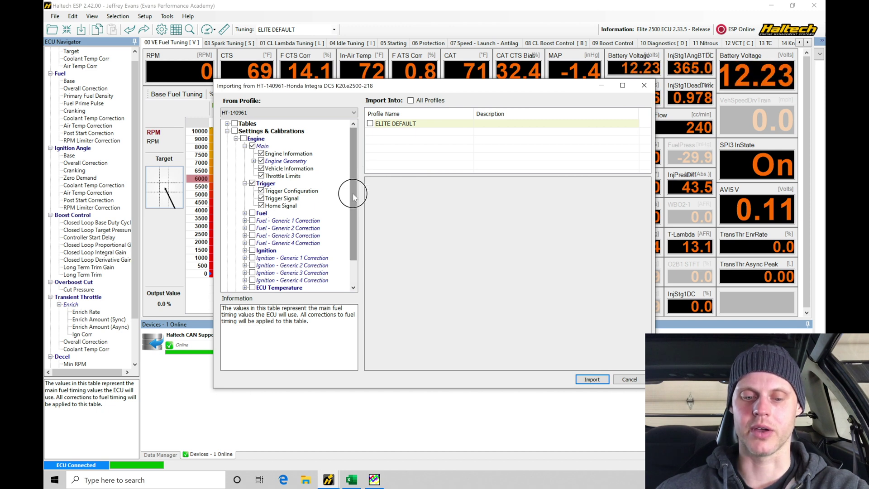
Review the Tables group contents and leave the whole Engine group unticked.
scroll(353, 188, "down", 2)
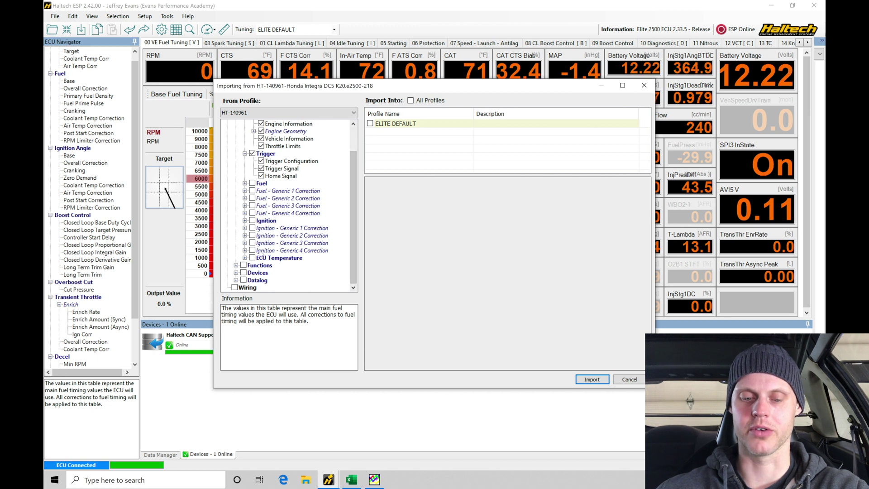
scroll(355, 185, "up", 2)
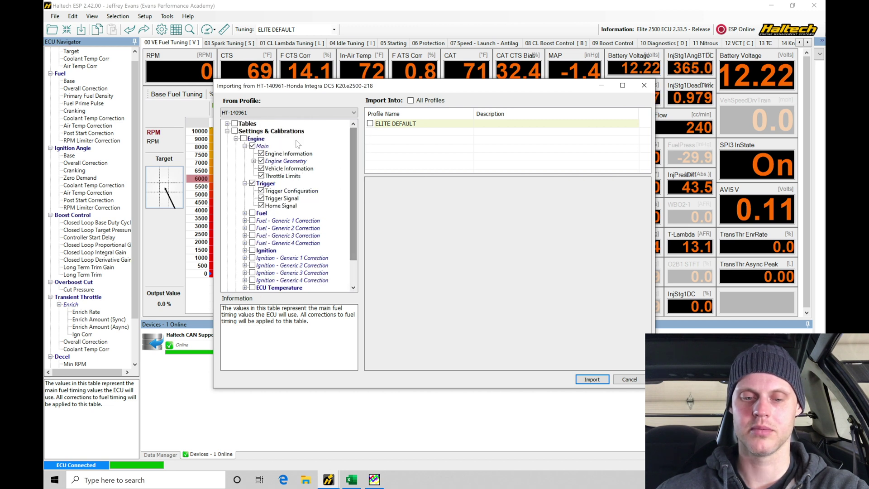
left_click(226, 131)
left_click(226, 123)
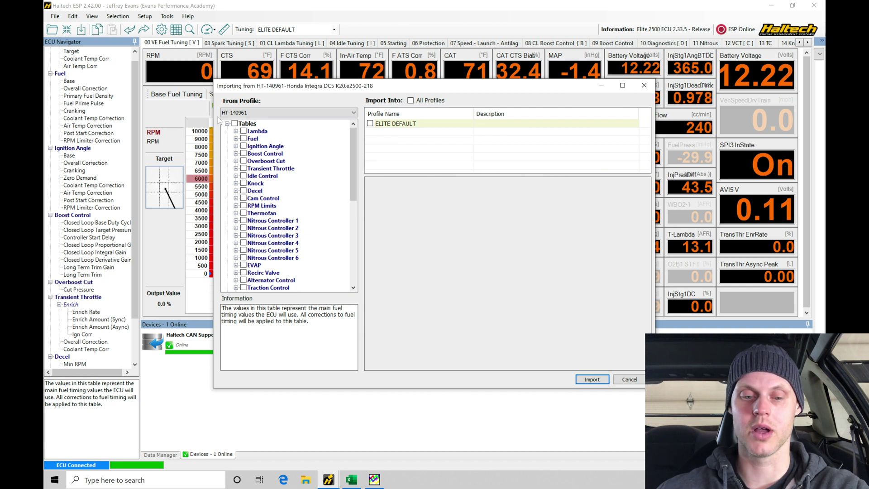
left_click(227, 123)
left_click(227, 131)
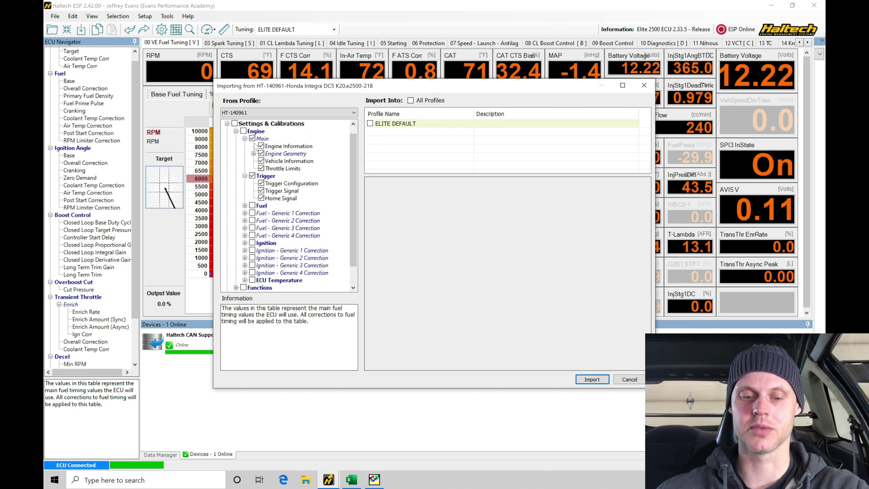
left_click(244, 131)
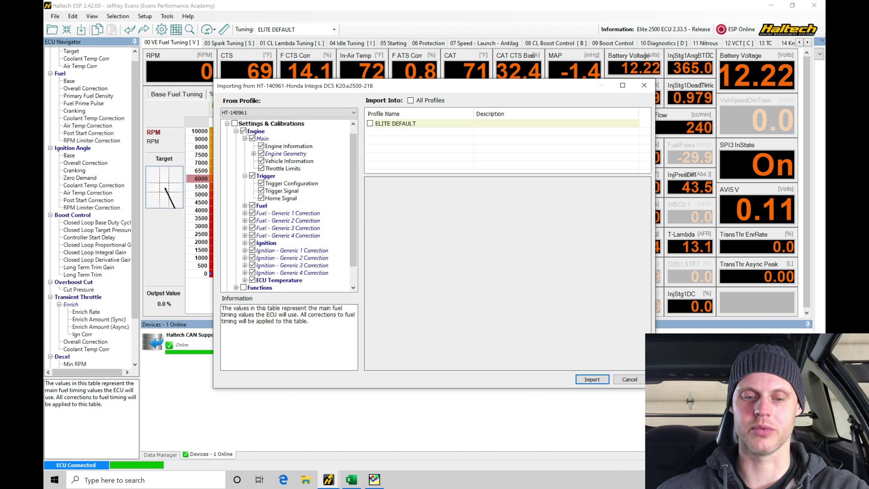
left_click(243, 131)
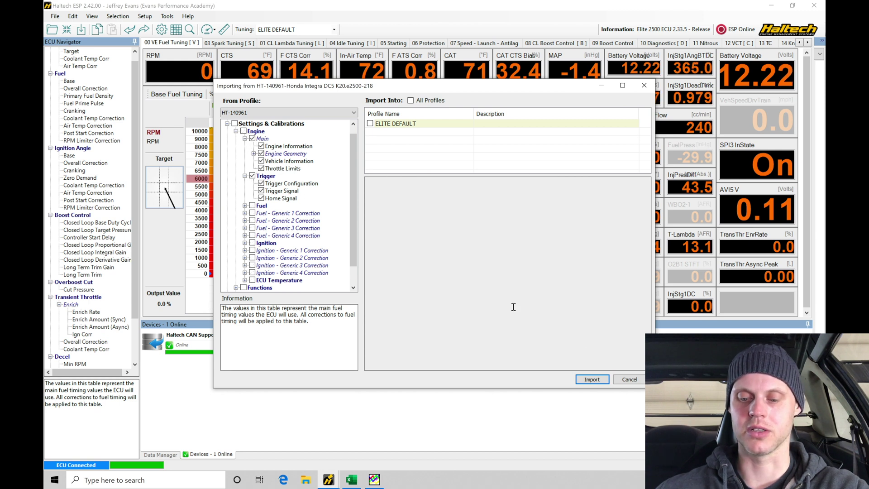
Import the selected engine and trigger settings into the ELITE DEFAULT profile.
left_click(590, 380)
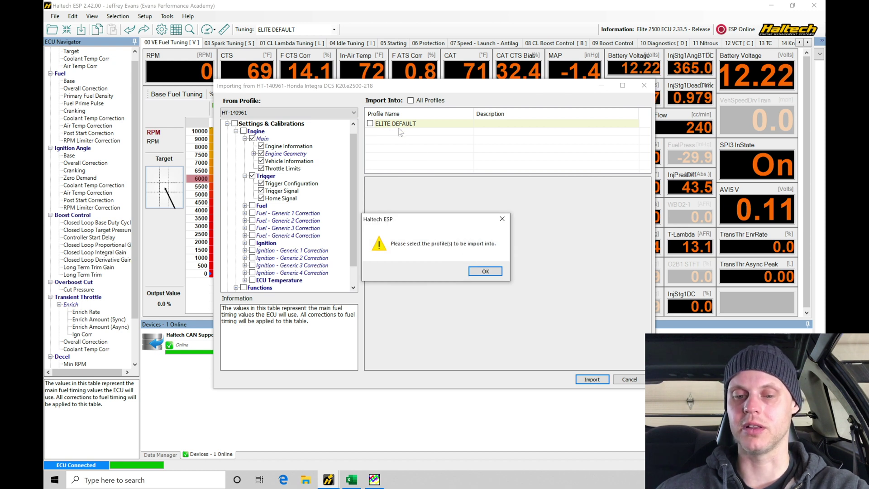
left_click(485, 271)
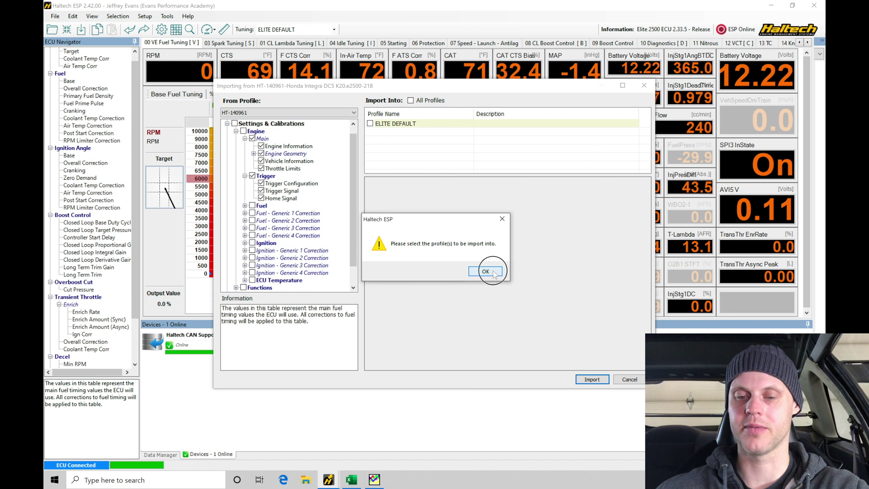
left_click(370, 123)
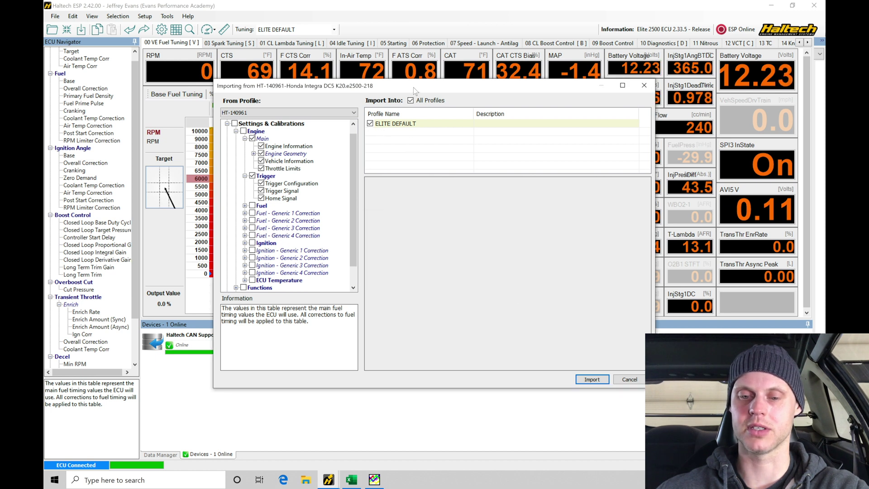
left_click_drag(415, 86, 392, 63)
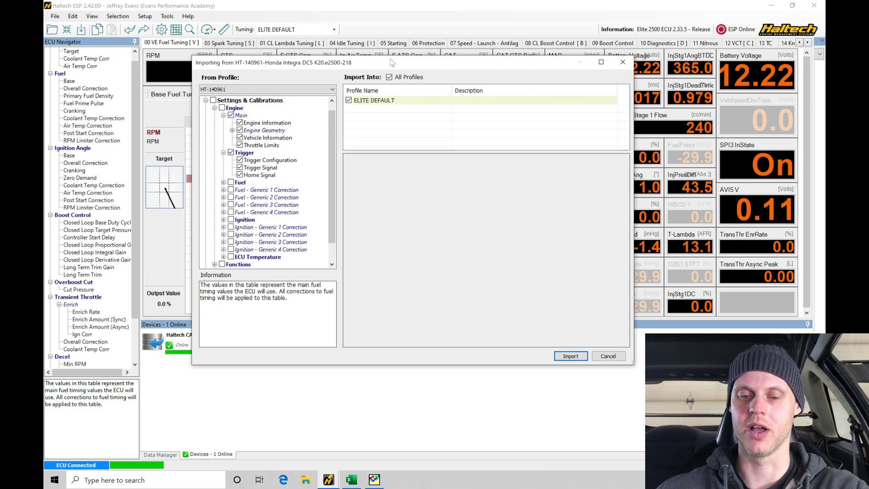
left_click(571, 356)
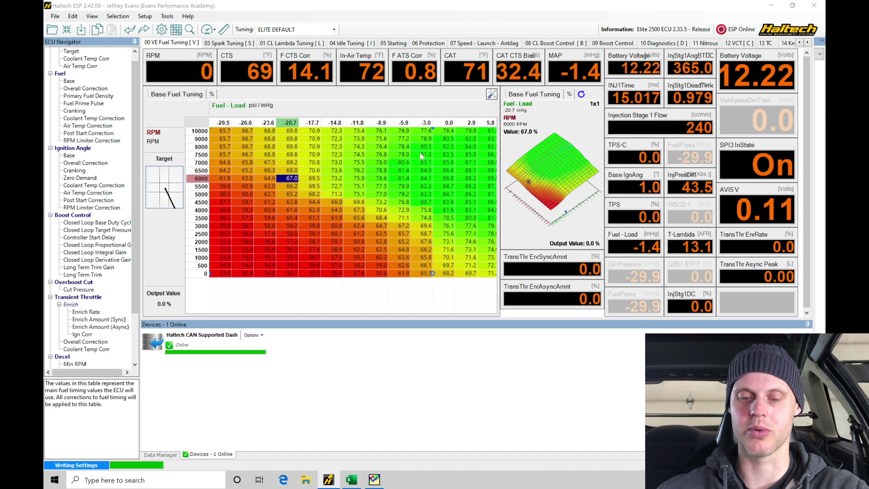
left_click(392, 179)
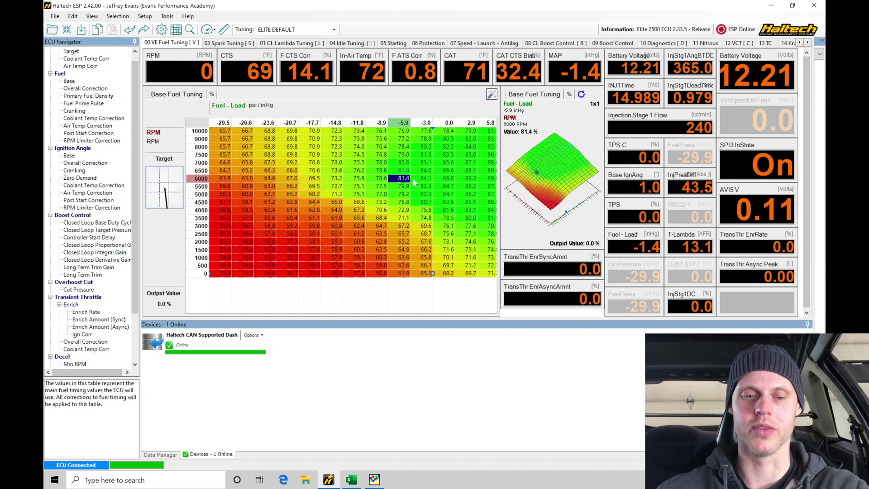
left_click(146, 17)
Open Main Setup's Fuel page and check the first-stage staging injector output count.
left_click(153, 26)
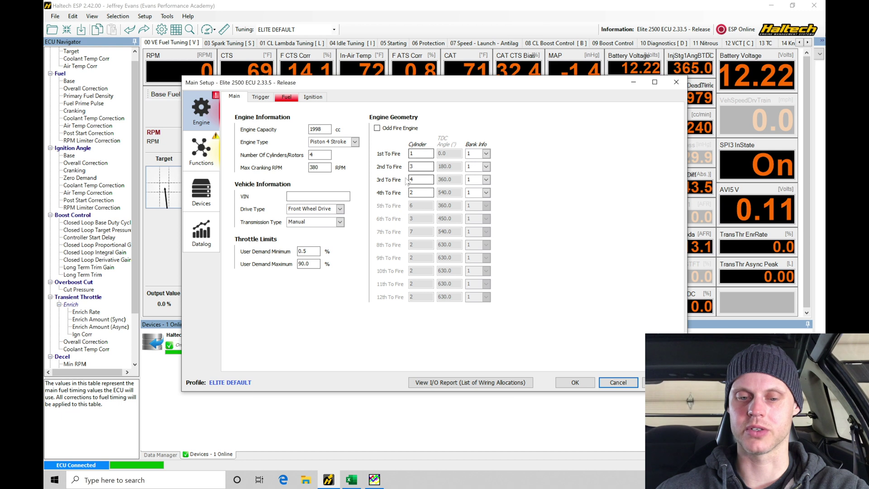
left_click(292, 99)
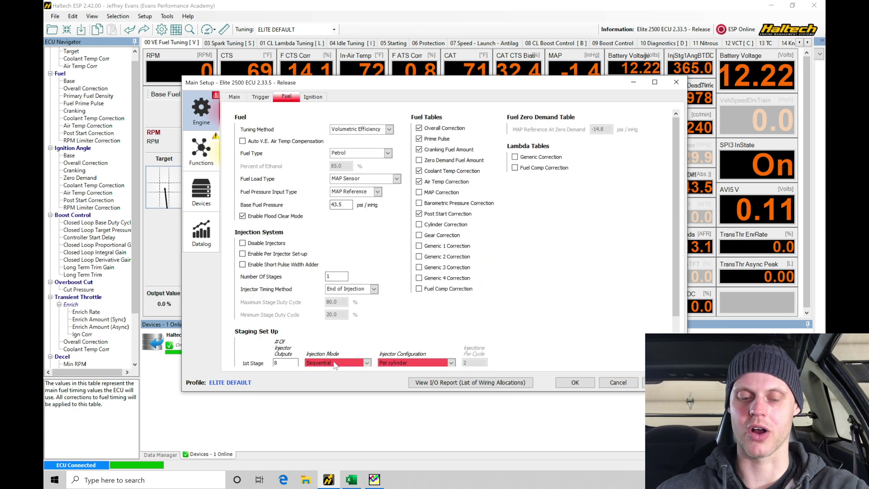
left_click_drag(677, 190, 681, 283)
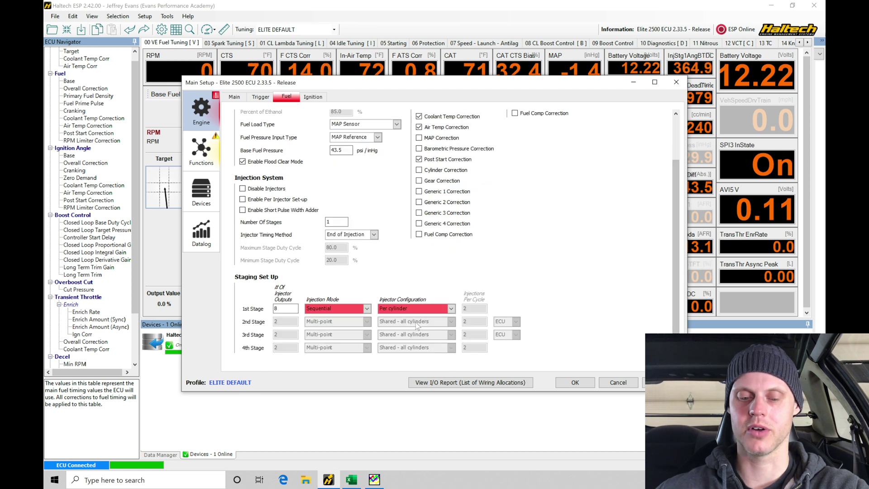
left_click(290, 311)
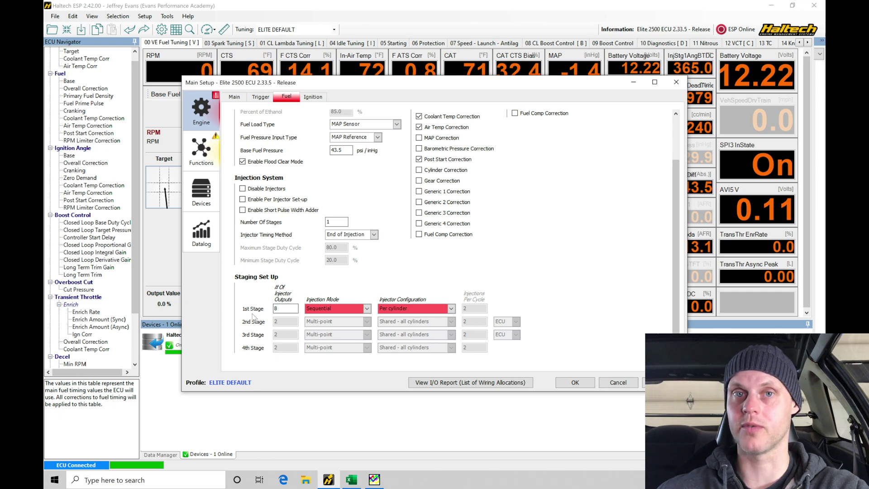